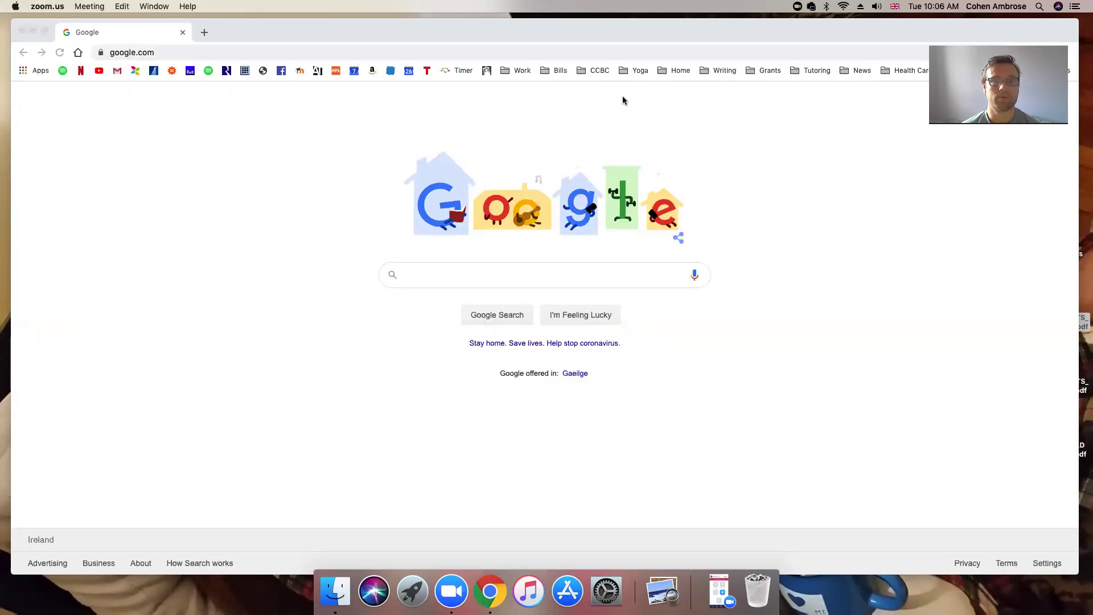
Bring Chrome to the front and go to teams.microsoft.com
{"action": "left_click", "coordinate": [682, 37]}
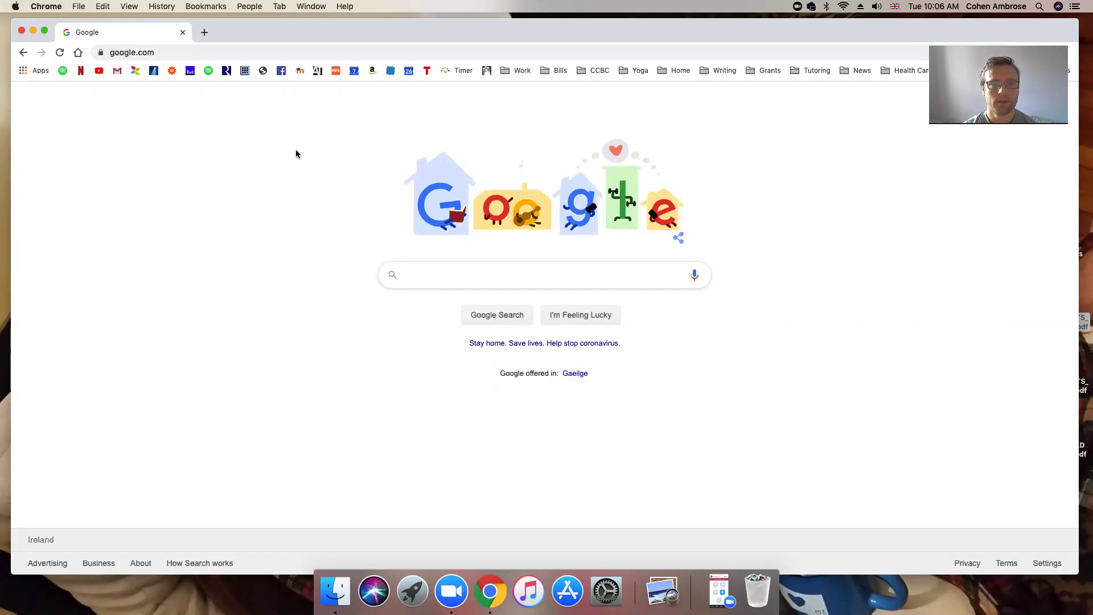
{"action": "left_click", "coordinate": [181, 52]}
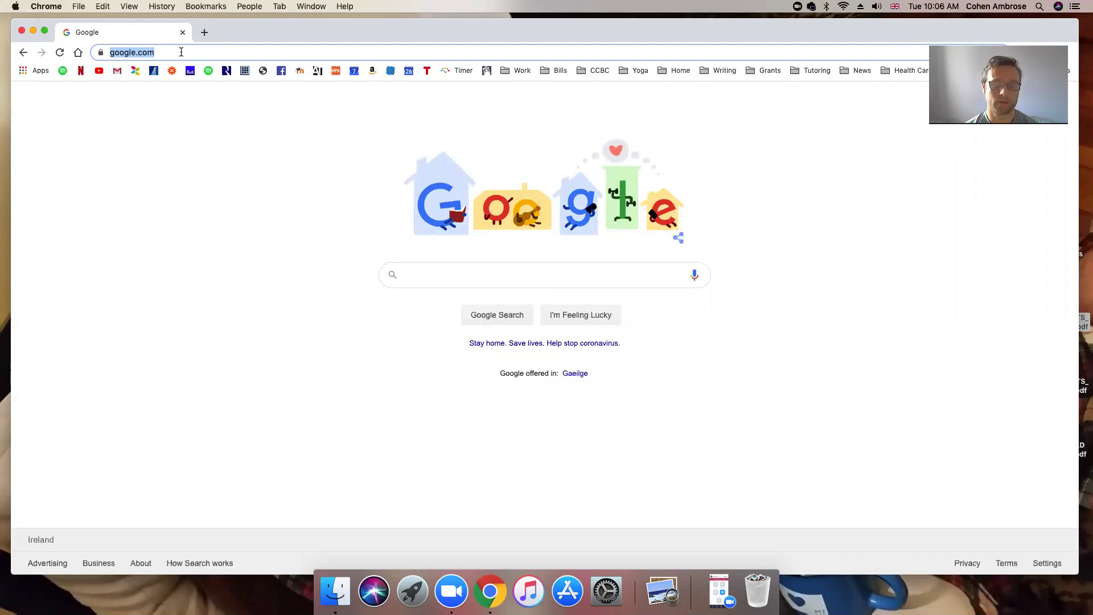
{"action": "type", "text": "team"}
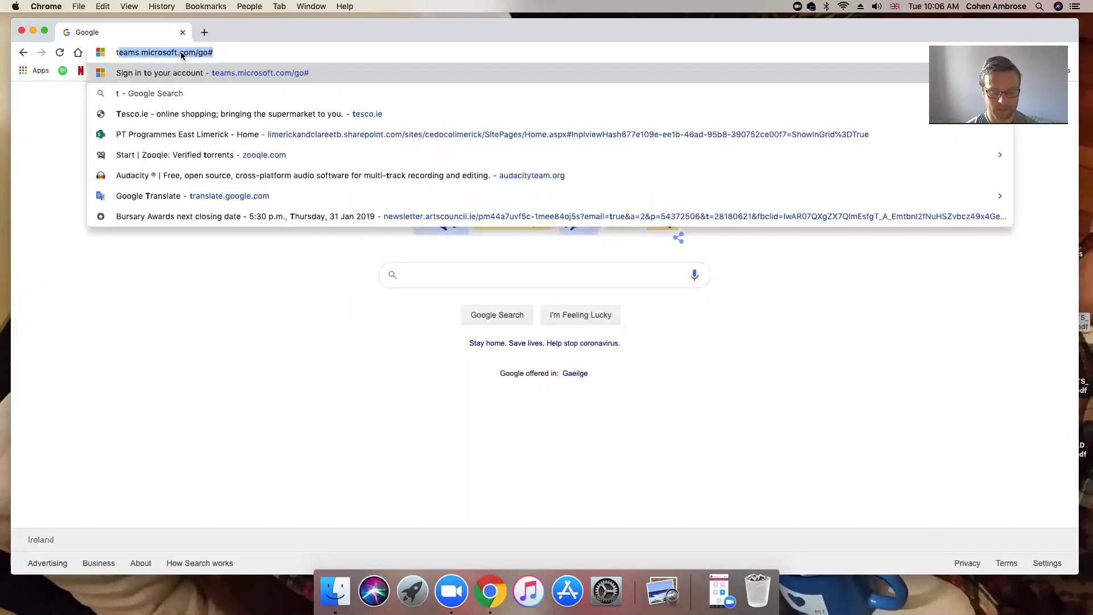
{"action": "type", "text": "s.micros"}
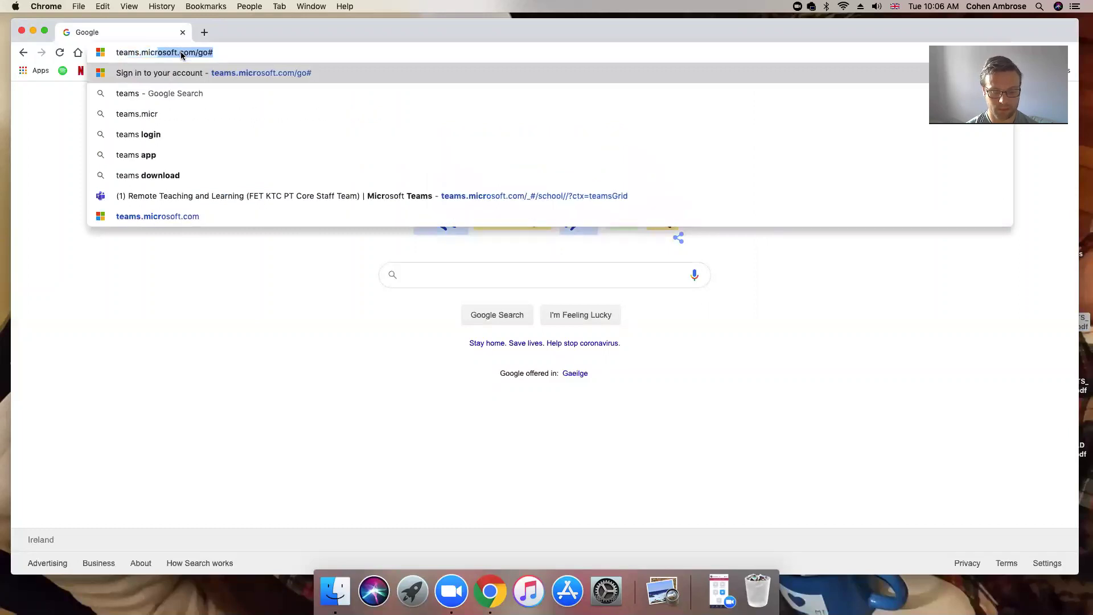
{"action": "type", "text": "oft.com"}
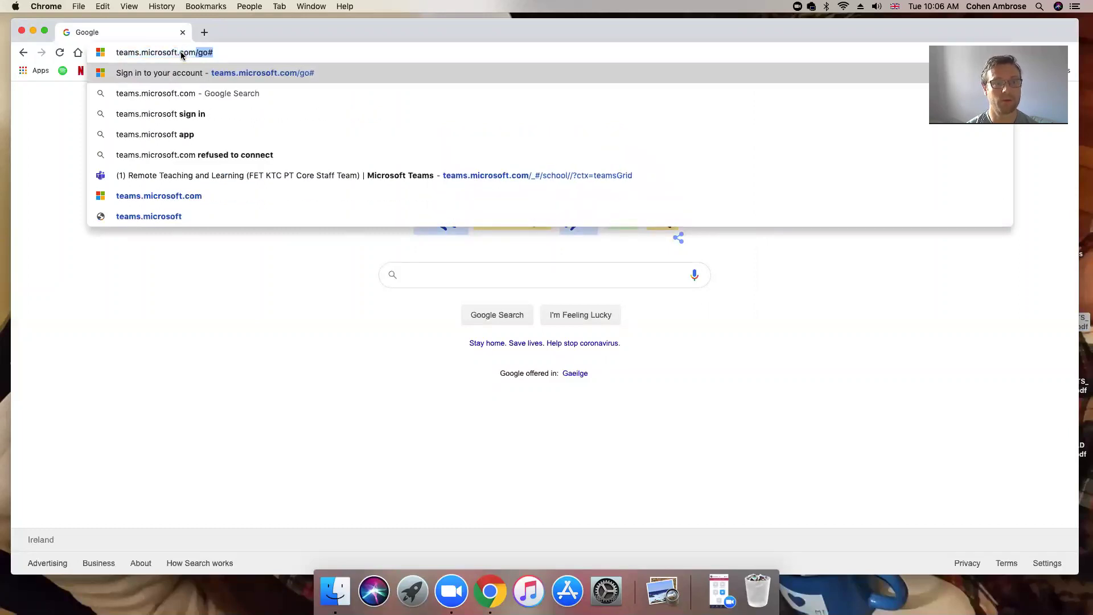
{"action": "key", "text": "Return"}
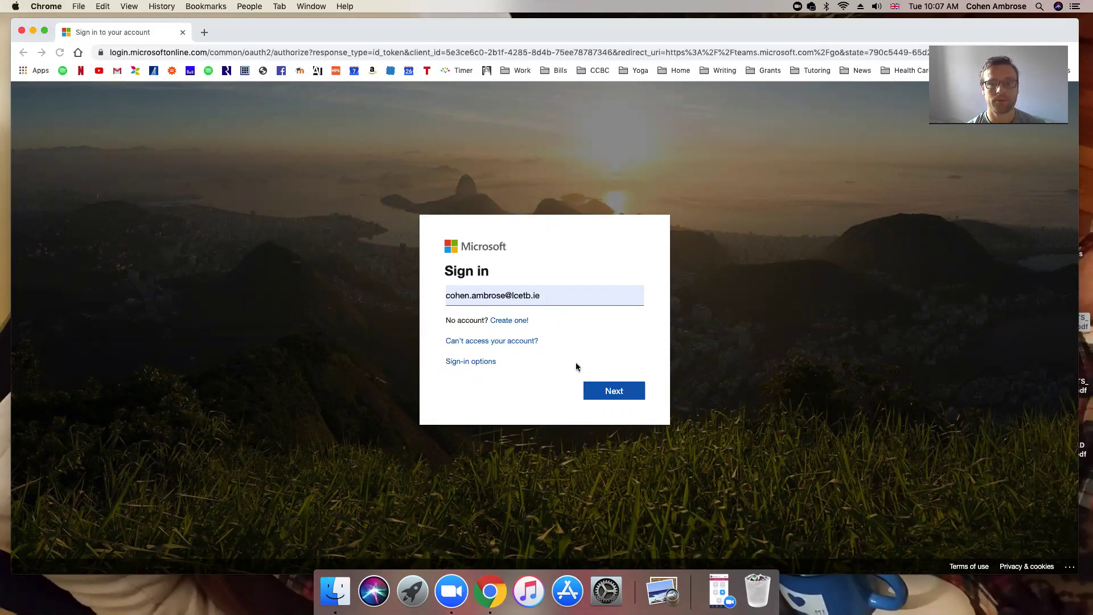
Submit the account e-mail on the Microsoft sign-in card to reach the password step
{"action": "left_click", "coordinate": [612, 393]}
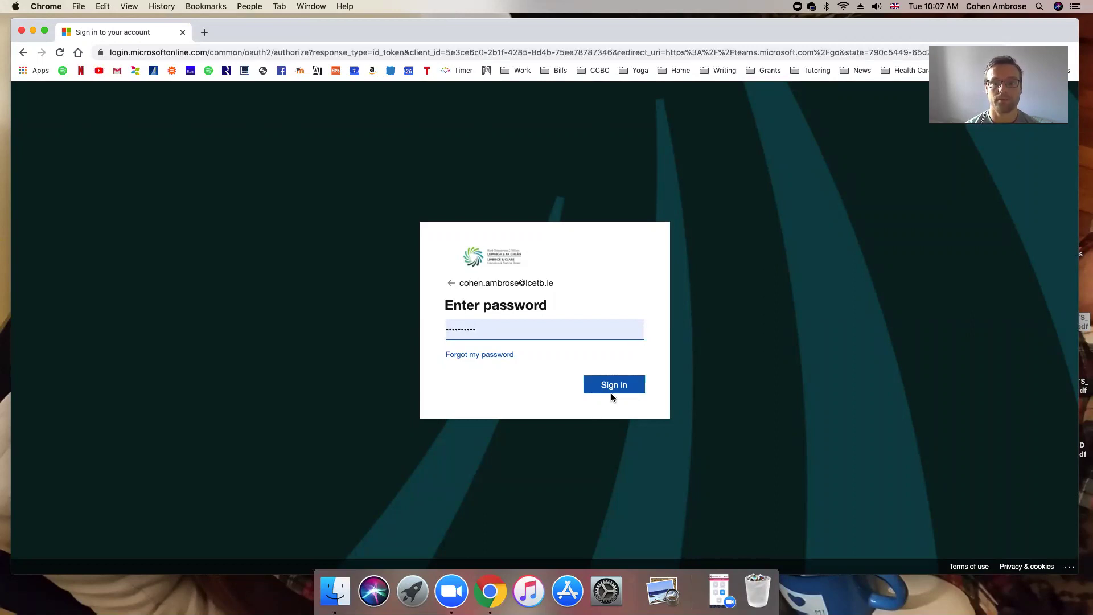
Submit the account password to sign in to Microsoft
{"action": "left_click", "coordinate": [610, 387]}
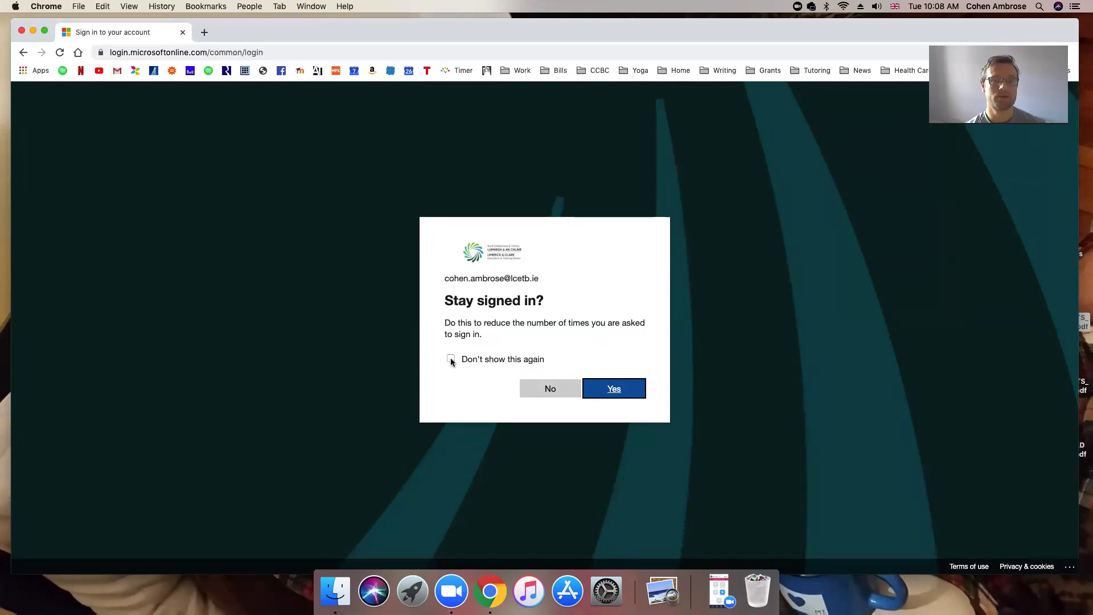
Tick Don't show this again and answer Yes to staying signed in
{"action": "left_click", "coordinate": [553, 389]}
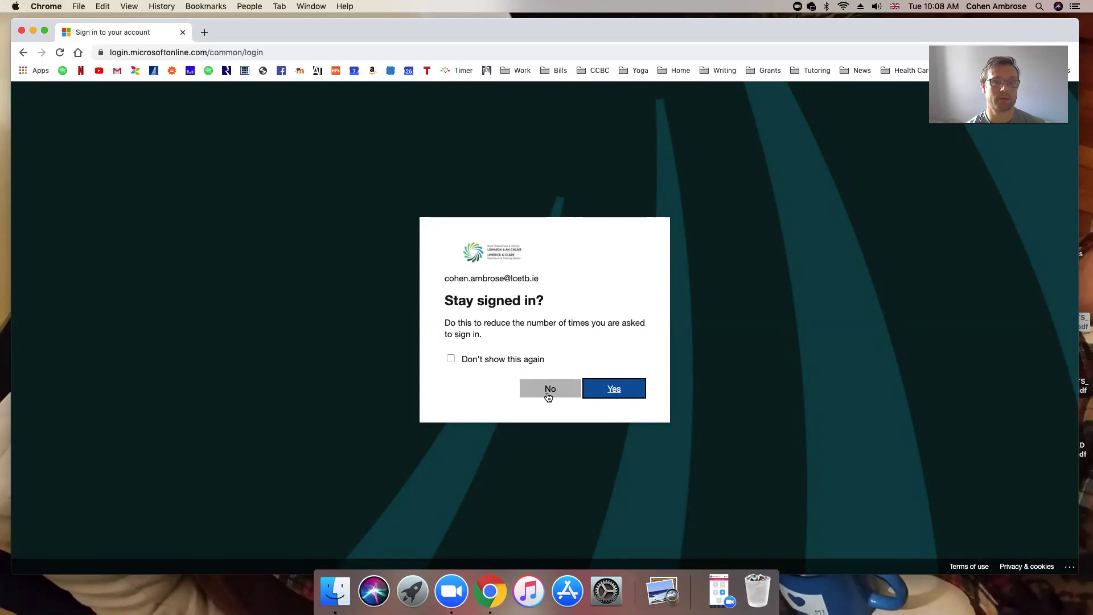
{"action": "left_click", "coordinate": [452, 358]}
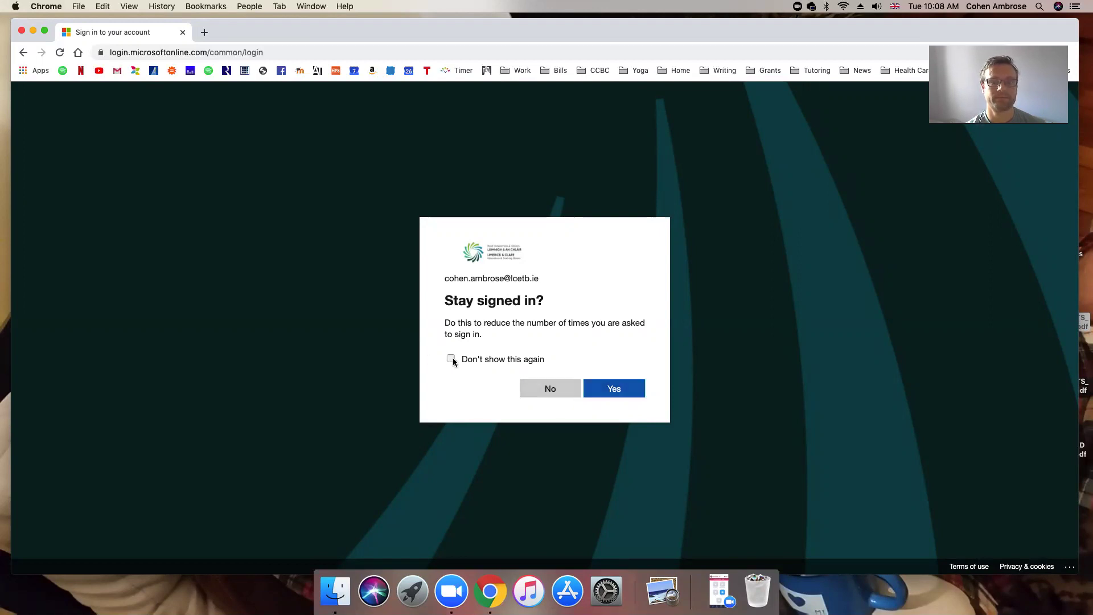
{"action": "left_click", "coordinate": [452, 358]}
{"action": "left_click", "coordinate": [616, 393]}
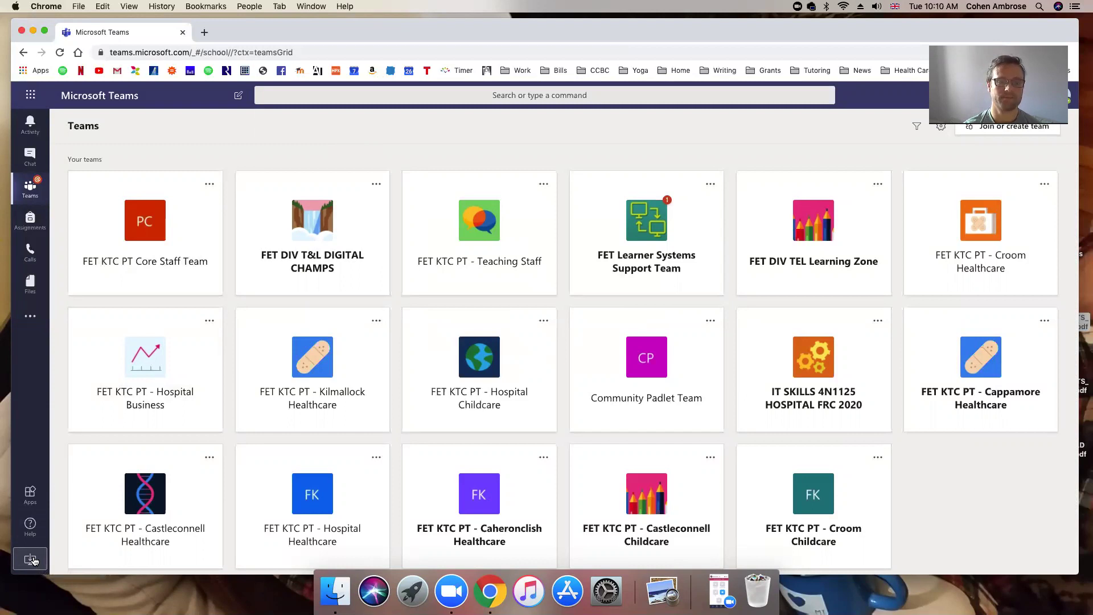
Download the Teams_osx (1).pkg desktop installer from the Teams web app's left rail
{"action": "left_click", "coordinate": [33, 561]}
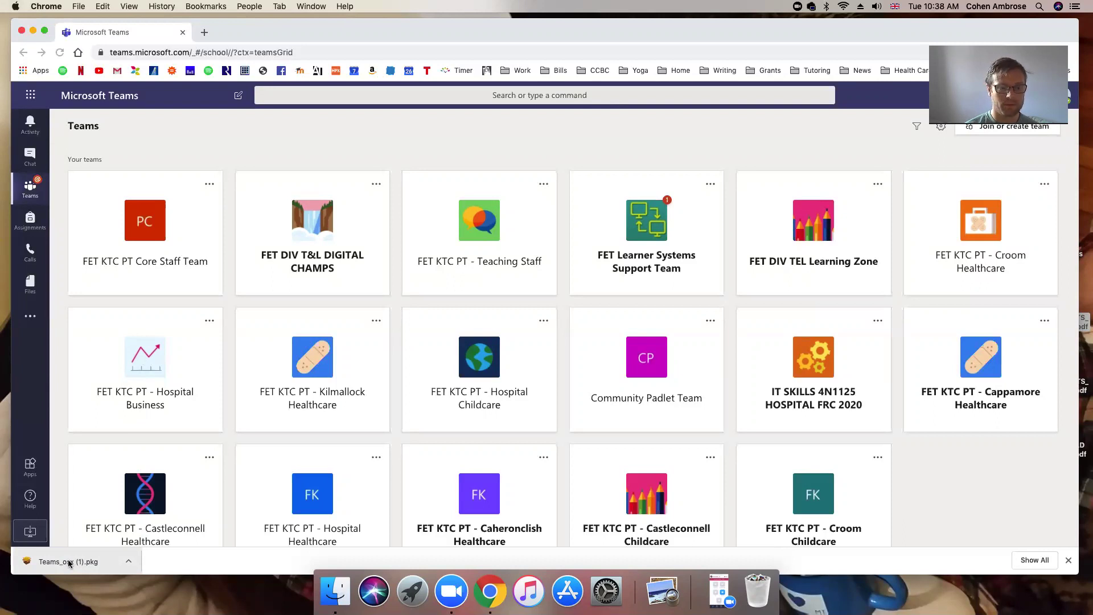
Install Microsoft Teams from the downloaded package onto Macintosh HD for all users, authorising with the admin password
{"action": "left_click", "coordinate": [69, 562]}
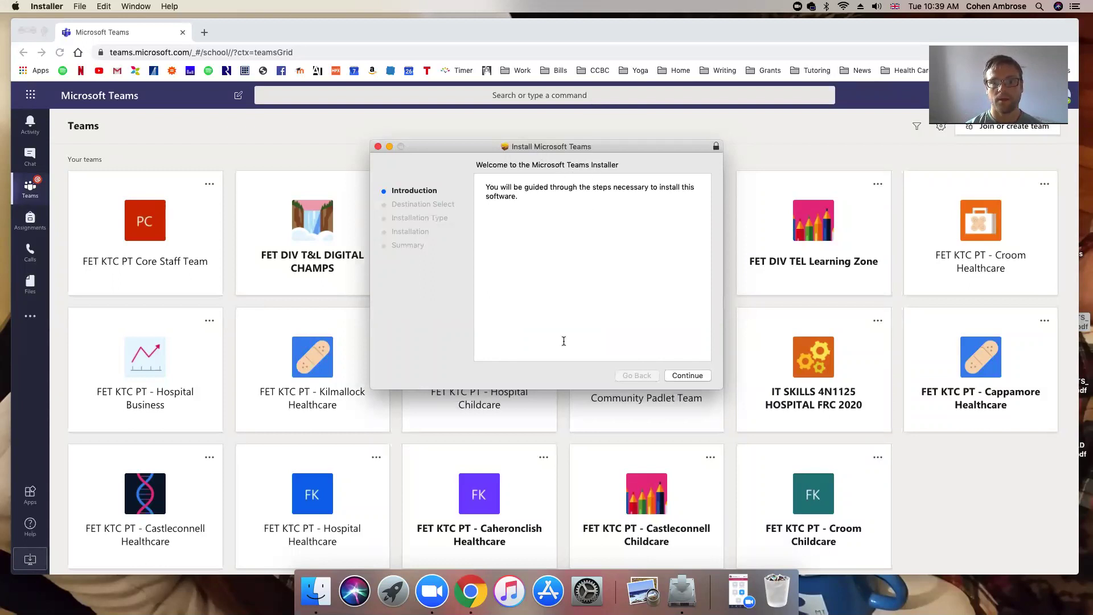
{"action": "left_click", "coordinate": [688, 376]}
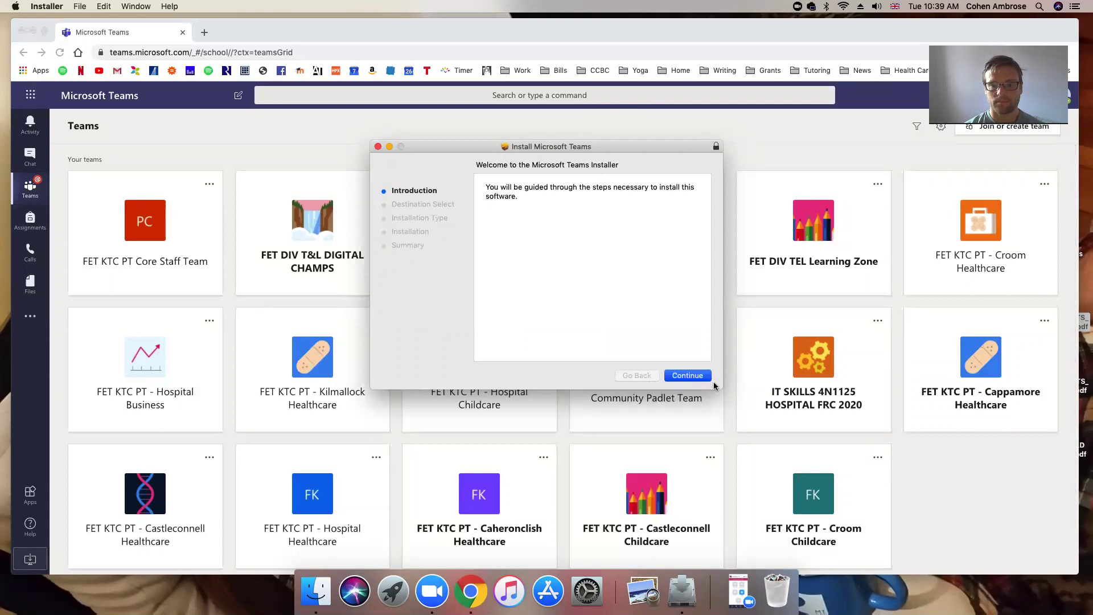
{"action": "left_click", "coordinate": [713, 382]}
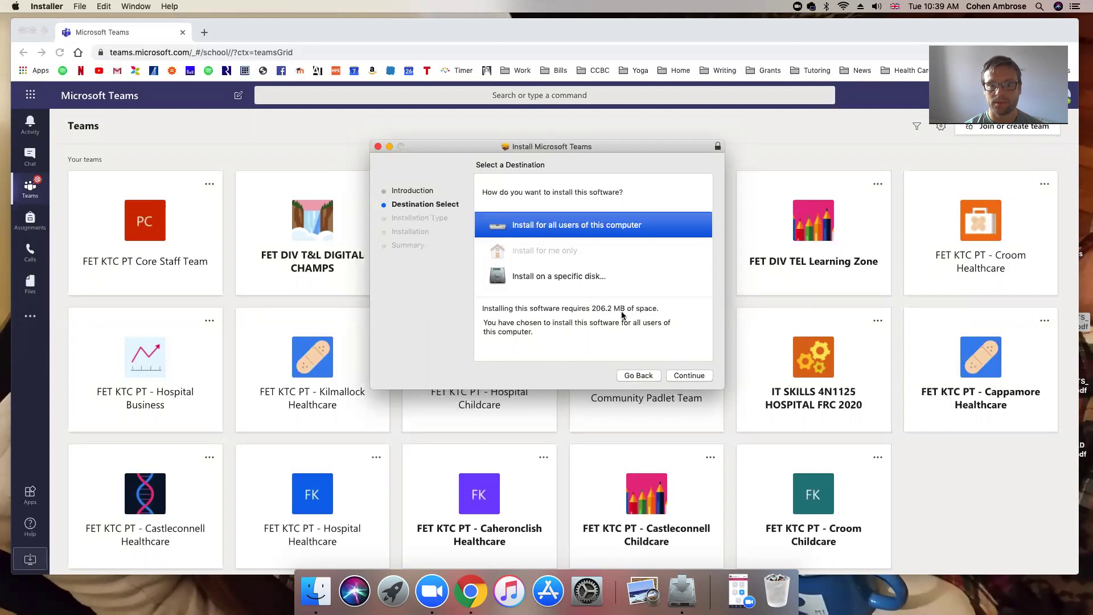
{"action": "left_click", "coordinate": [686, 377]}
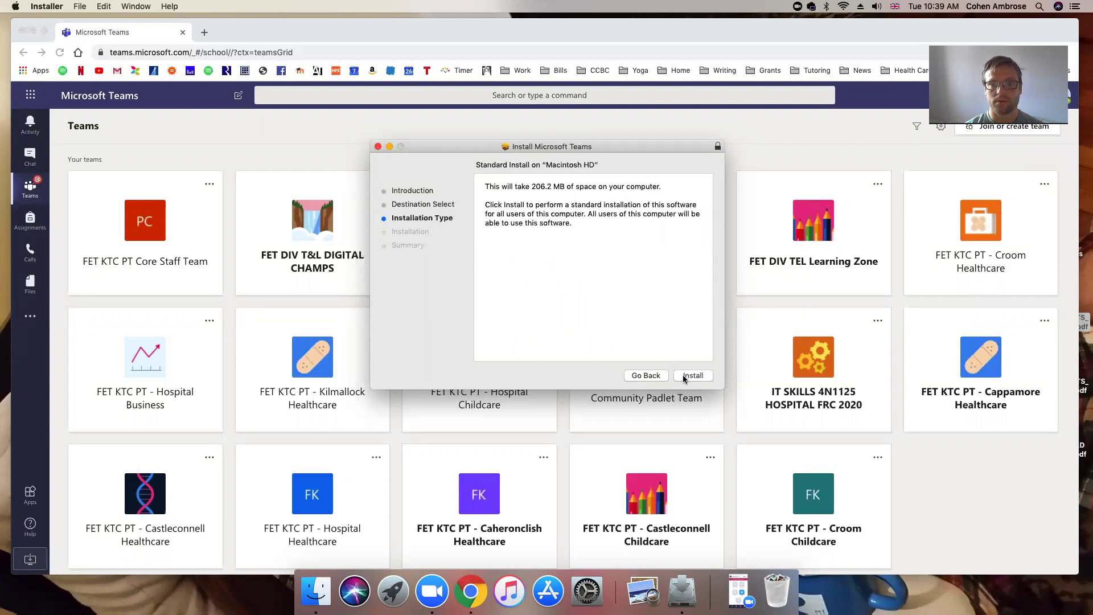
{"action": "left_click", "coordinate": [686, 378]}
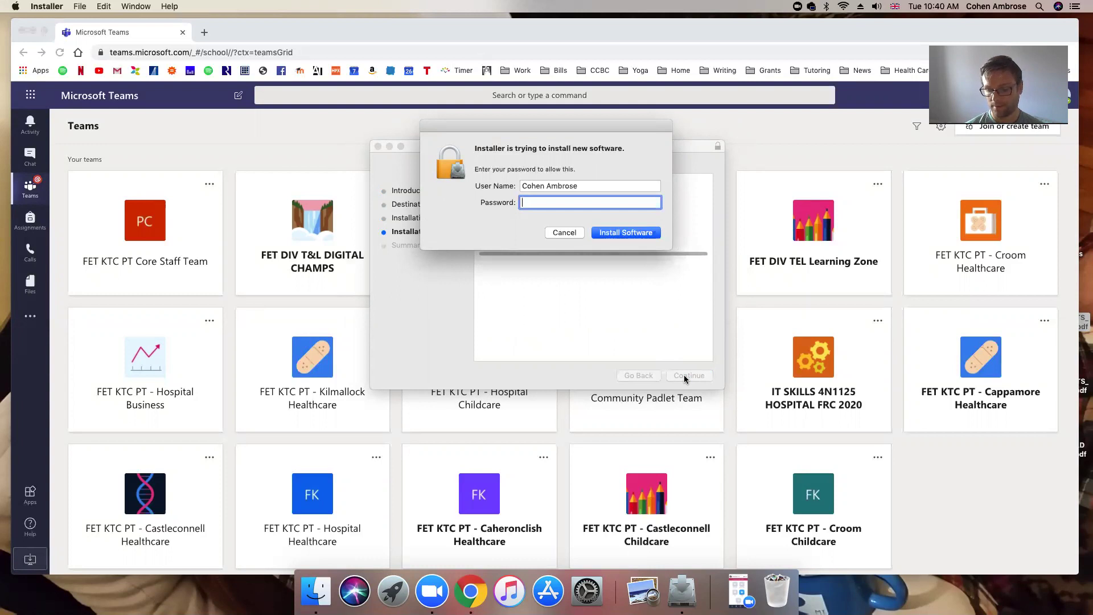
{"action": "key", "text": "Return"}
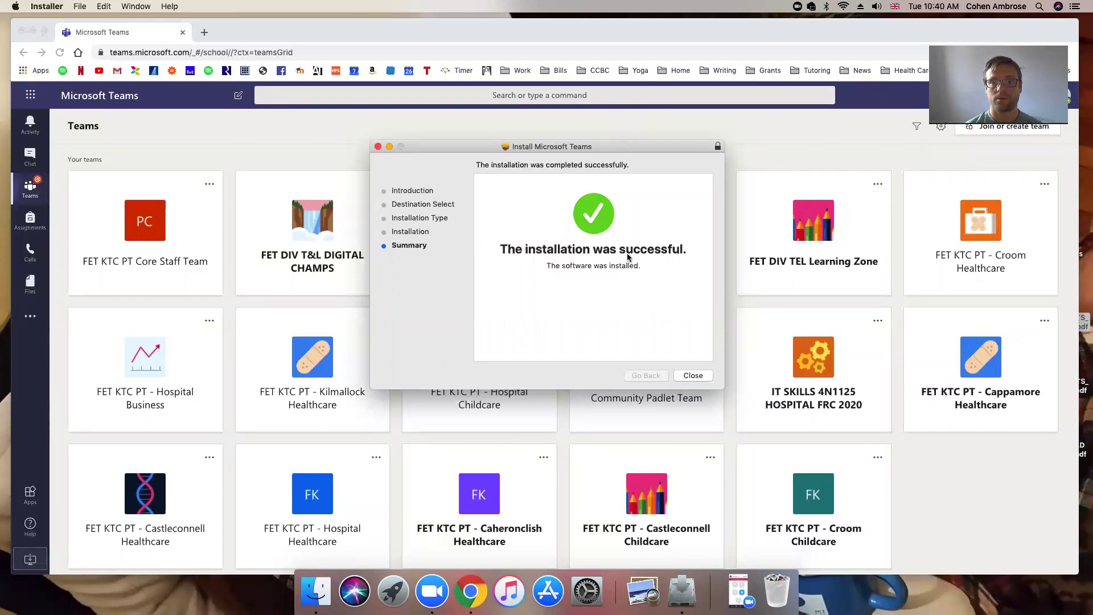
Close the finished Installer and send the Teams_osx (1).pkg package to the Trash
{"action": "left_click", "coordinate": [694, 377]}
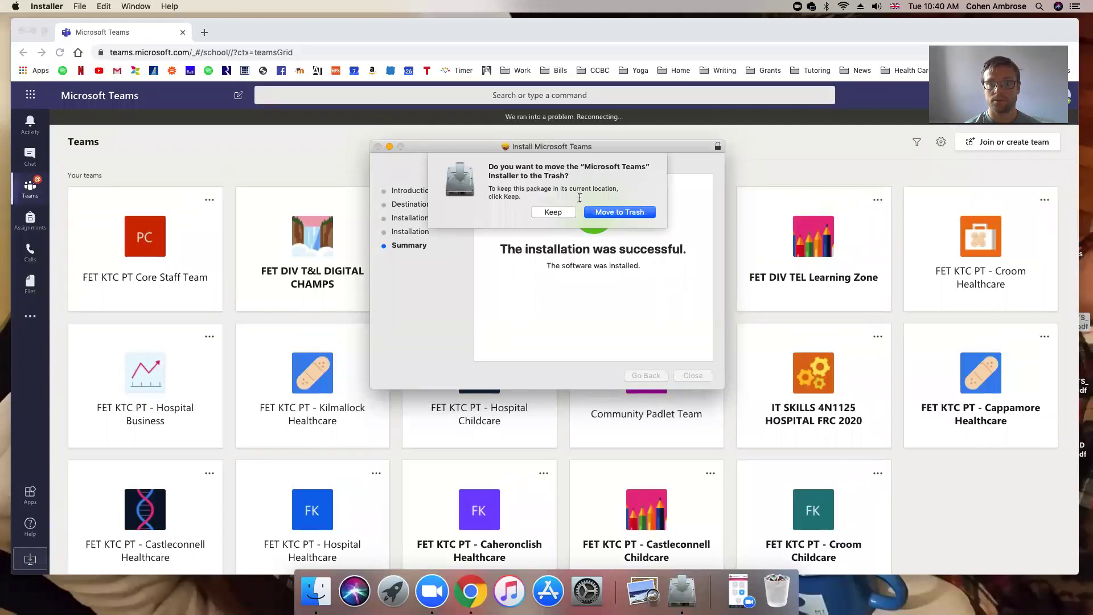
{"action": "left_click", "coordinate": [624, 213]}
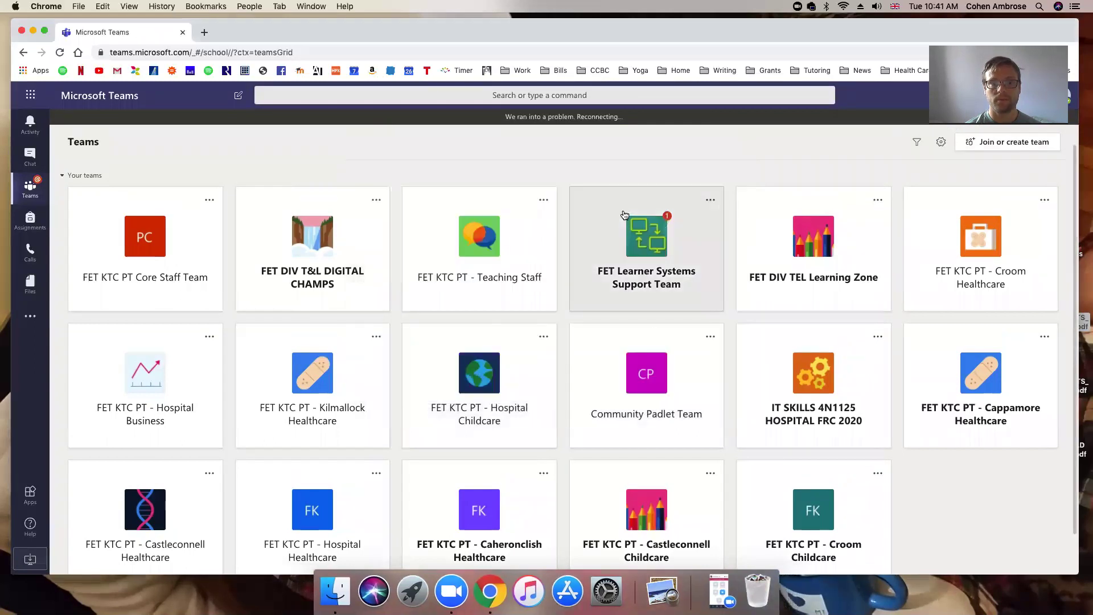
Quit Google Chrome from its application menu and close the leftover Finder window
{"action": "left_click", "coordinate": [48, 7]}
{"action": "left_click", "coordinate": [47, 7]}
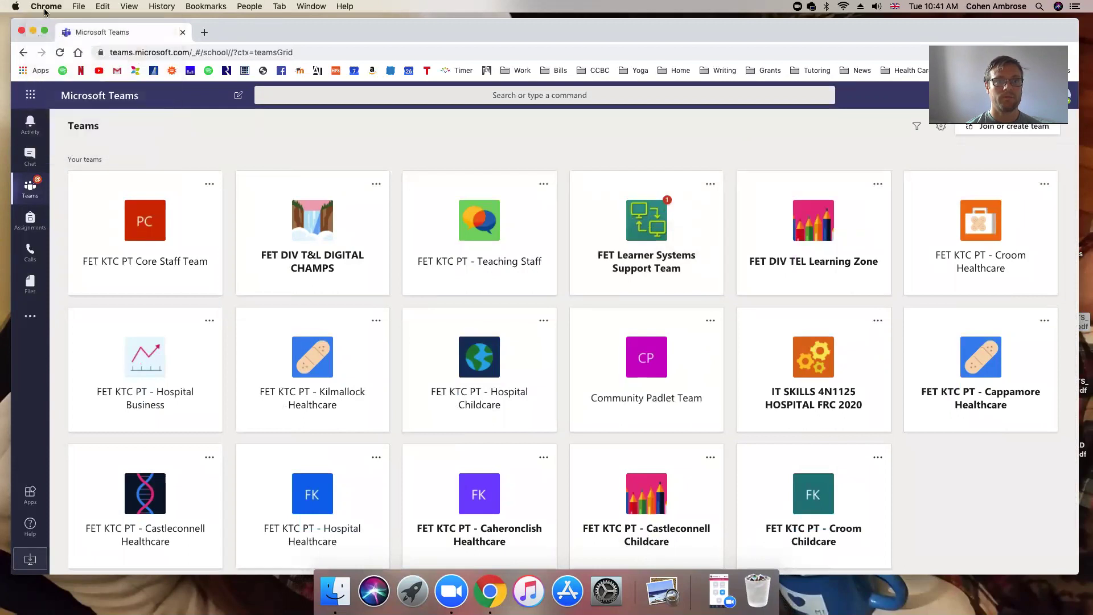
{"action": "left_click", "coordinate": [45, 7]}
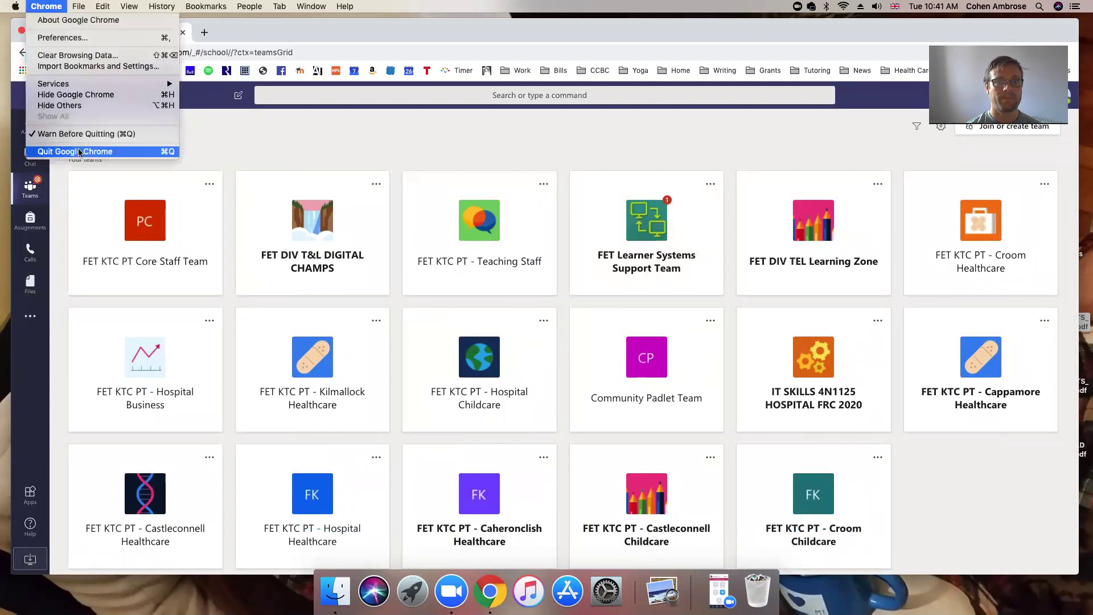
{"action": "left_click", "coordinate": [171, 151]}
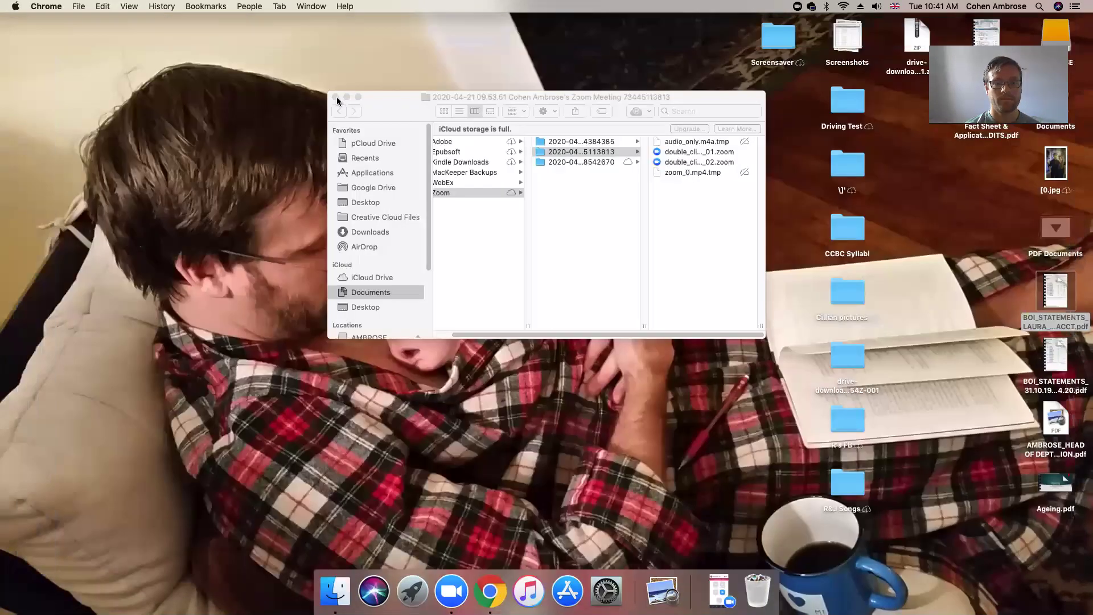
{"action": "left_click", "coordinate": [336, 98]}
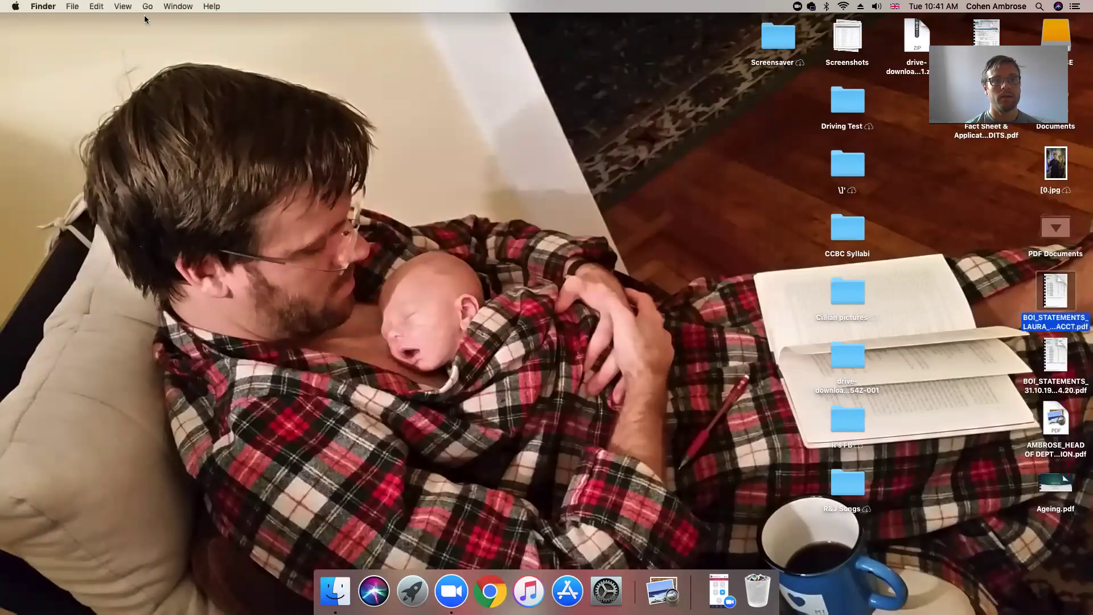
Open Go > Applications in Finder and launch Microsoft Teams from the list
{"action": "left_click", "coordinate": [147, 6]}
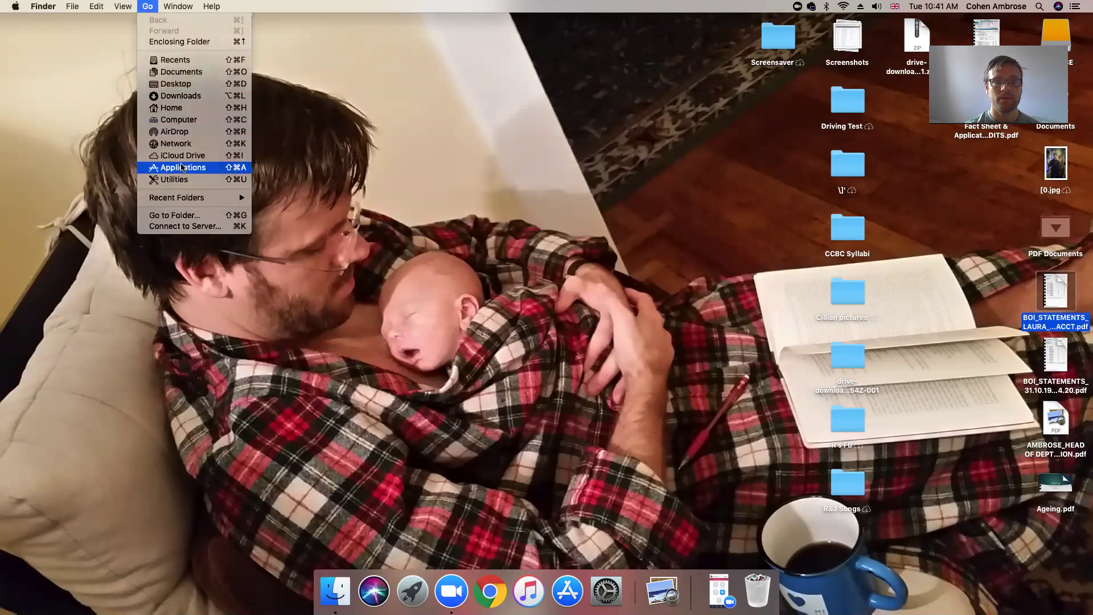
{"action": "left_click", "coordinate": [181, 167]}
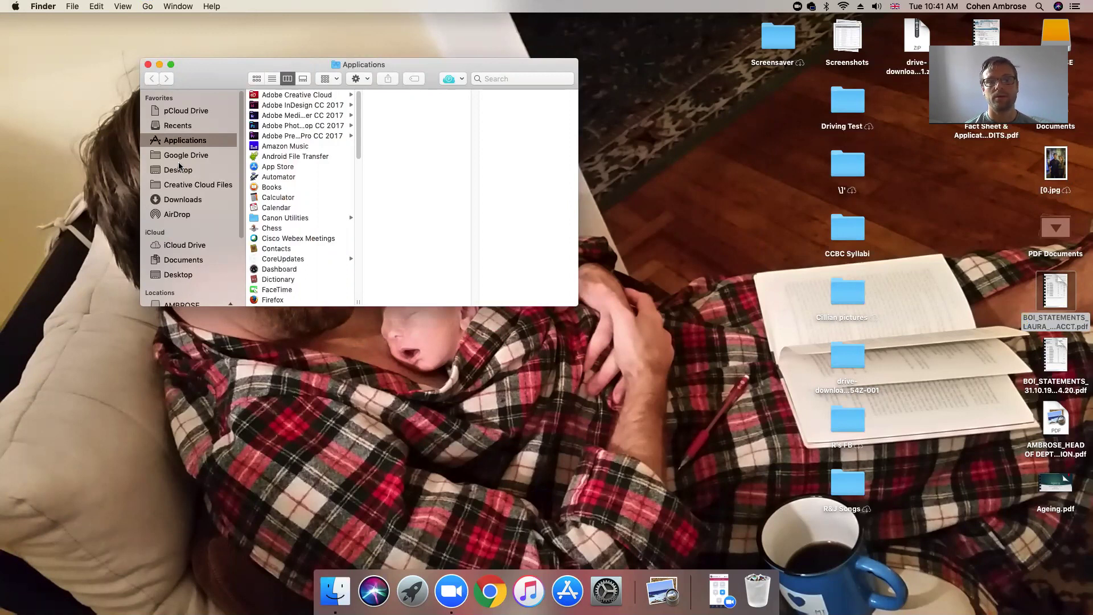
{"action": "scroll", "coordinate": [282, 206], "scroll_direction": "down", "scroll_amount": 15}
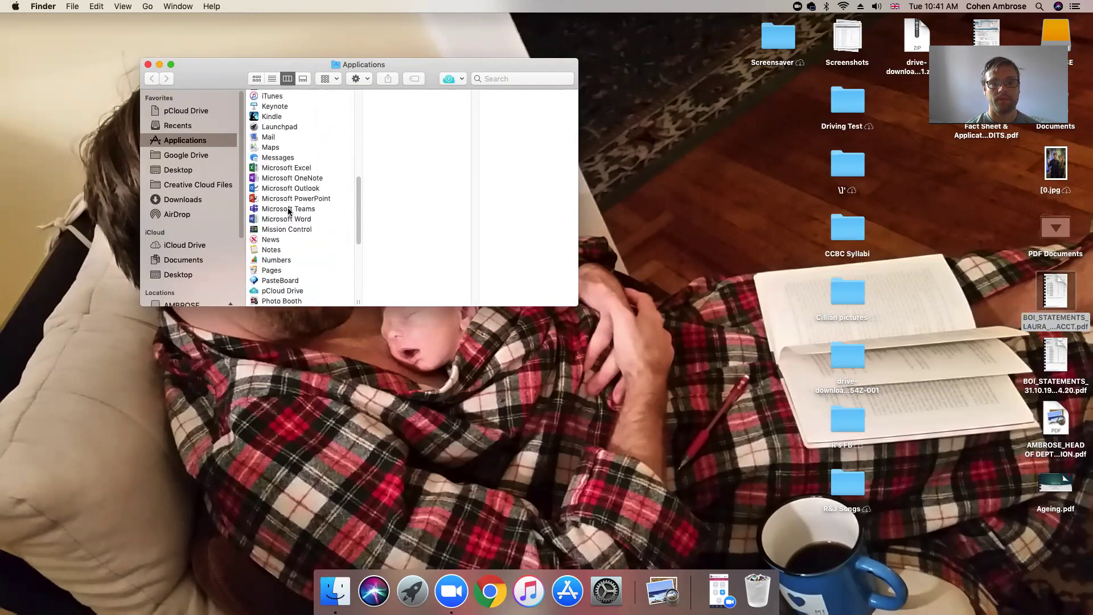
{"action": "double_click", "coordinate": [289, 210]}
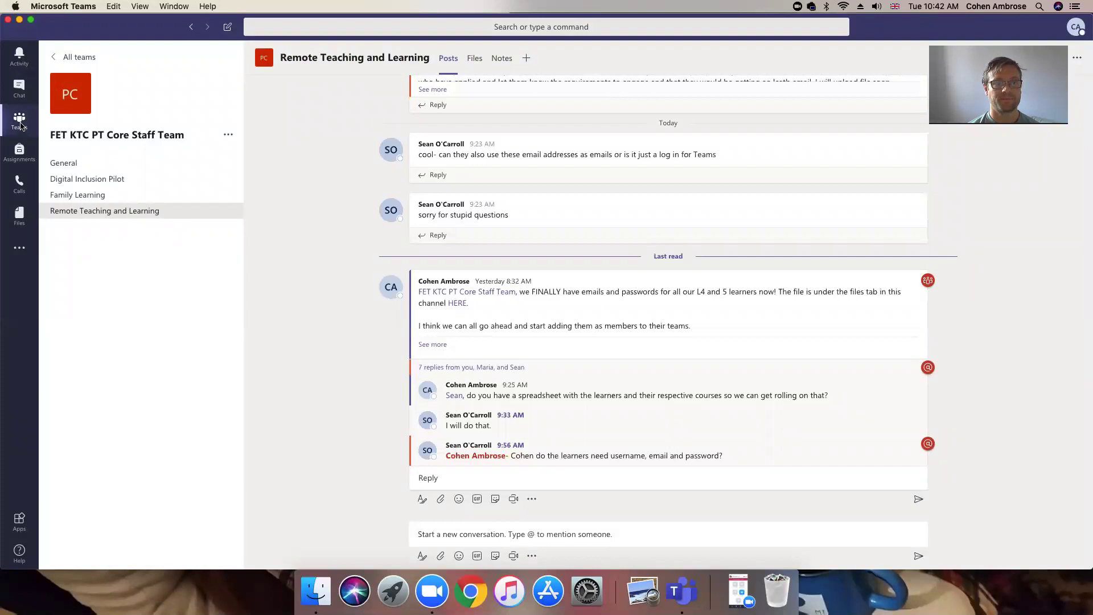
Switch the Teams desktop app to the Teams overview grid and nudge its window slightly
{"action": "left_click", "coordinate": [19, 125]}
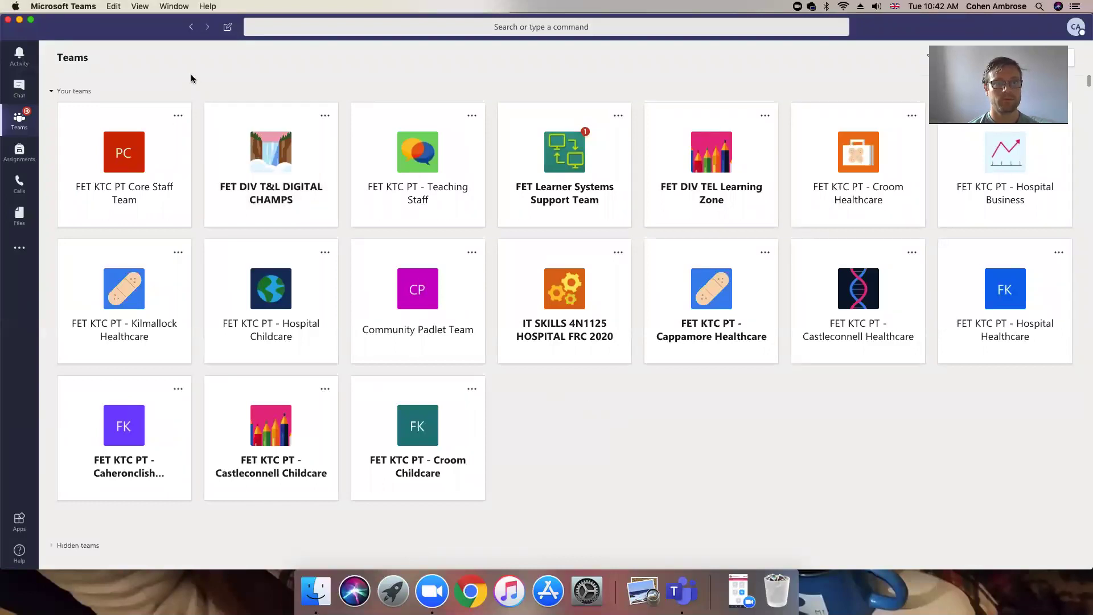
{"action": "left_click_drag", "start_coordinate": [165, 44], "coordinate": [170, 52]}
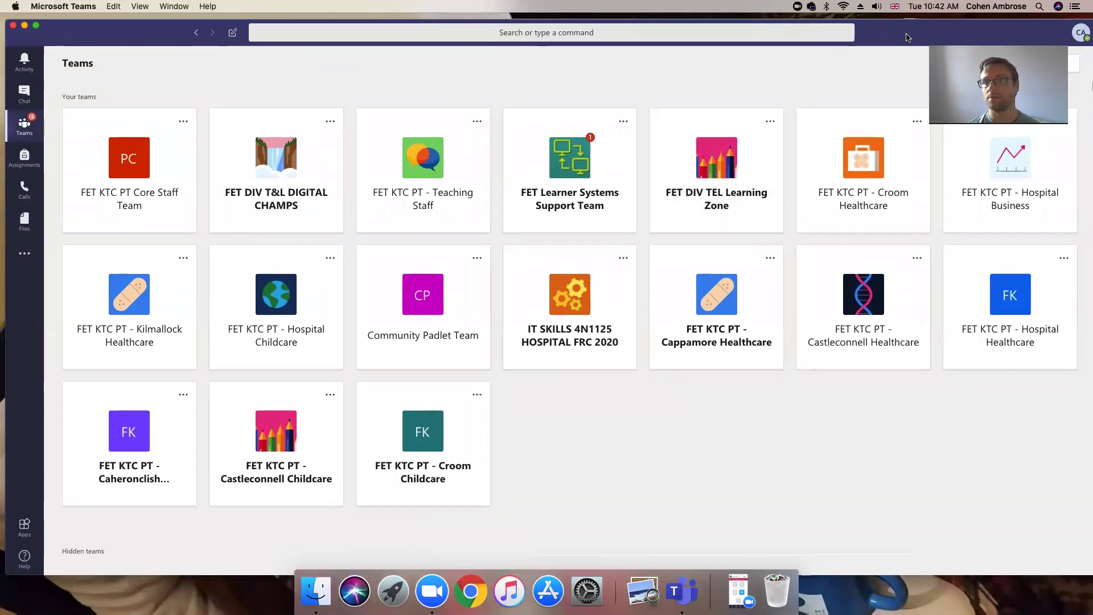
{"action": "left_click_drag", "start_coordinate": [907, 41], "coordinate": [641, 51]}
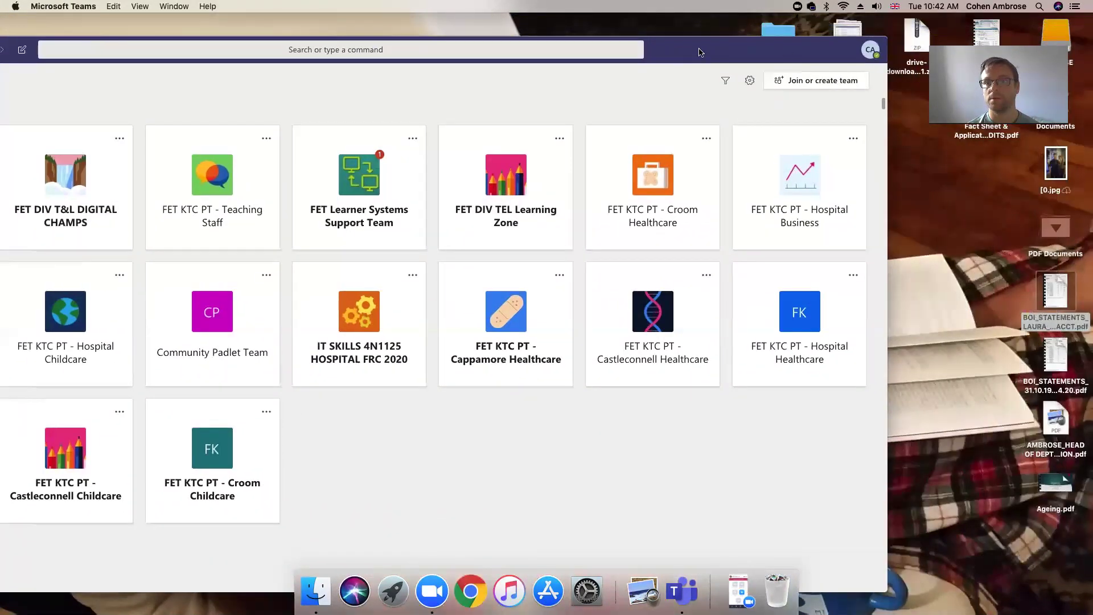
{"action": "left_click", "coordinate": [870, 52]}
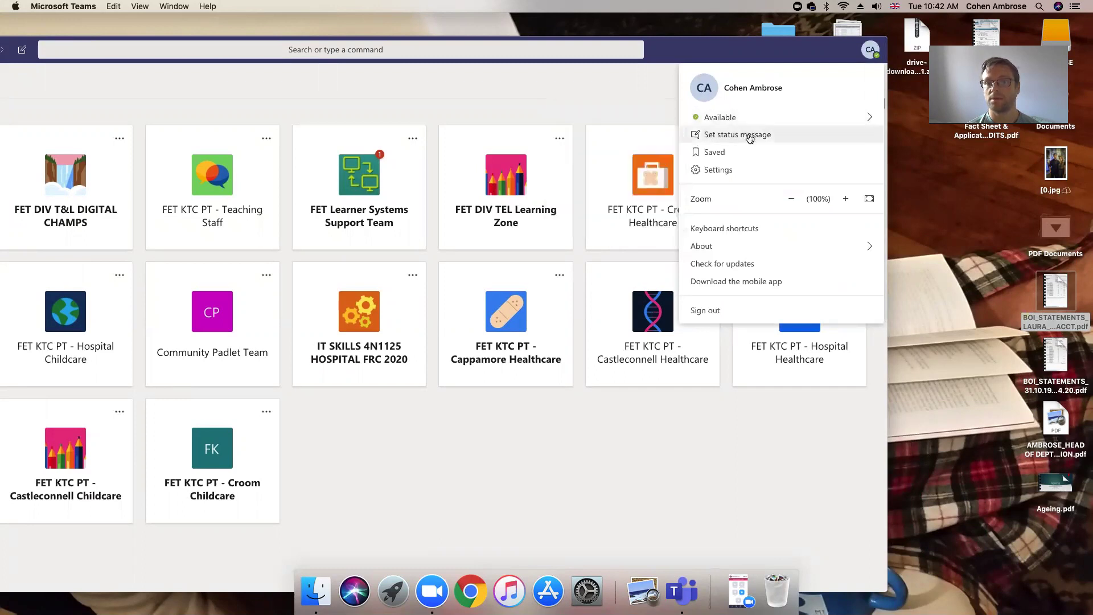
{"action": "mouse_move", "coordinate": [748, 124]}
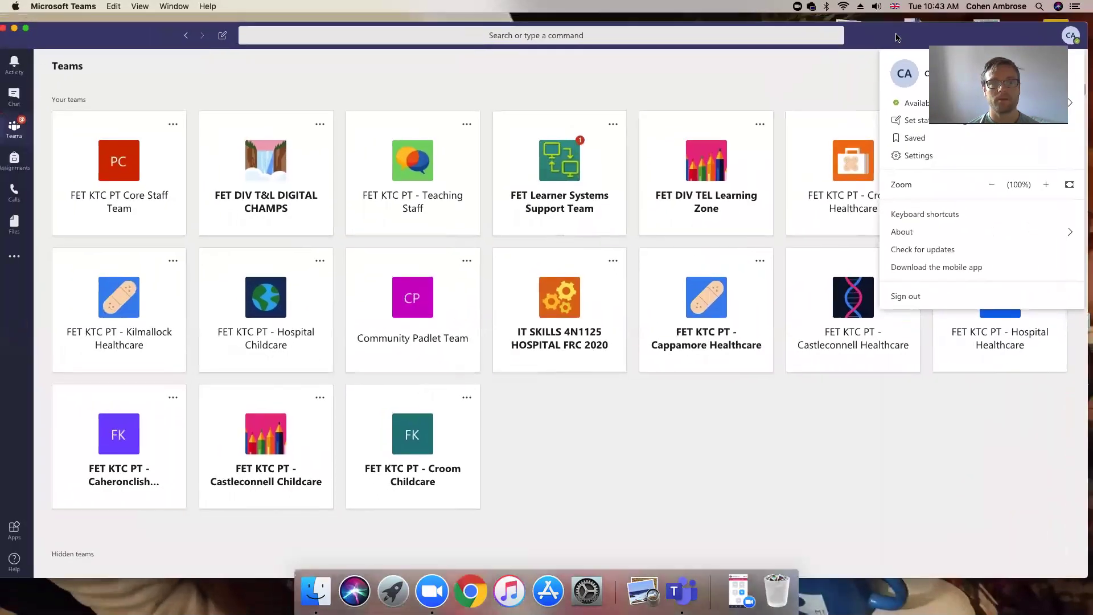
{"action": "left_click", "coordinate": [901, 37]}
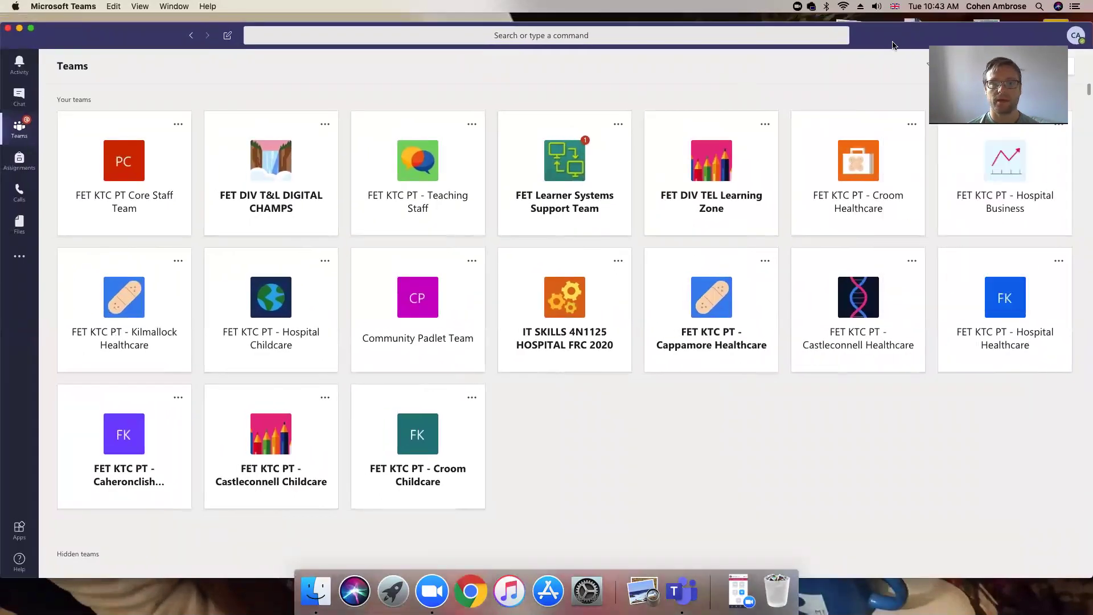